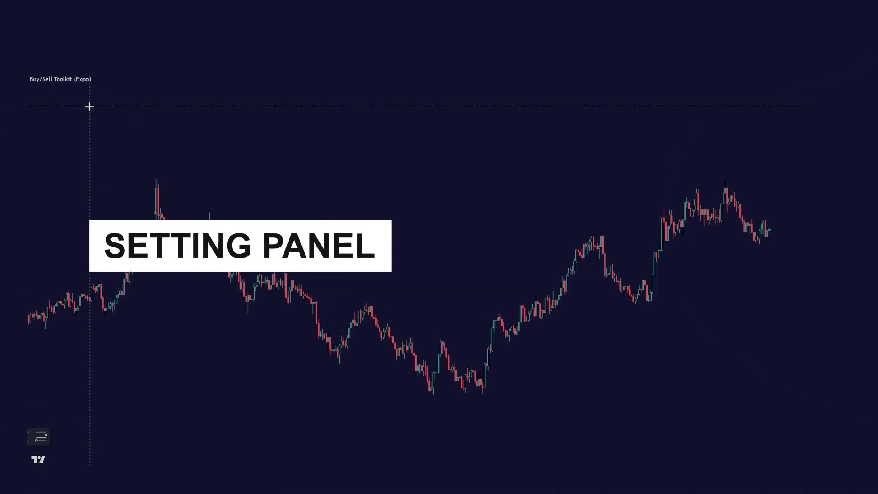
Step: Open the Buy/Sell Toolkit (Expo) settings and scroll the Inputs down to the alert options
{"action": "mouse_move", "coordinate": [89, 78]}
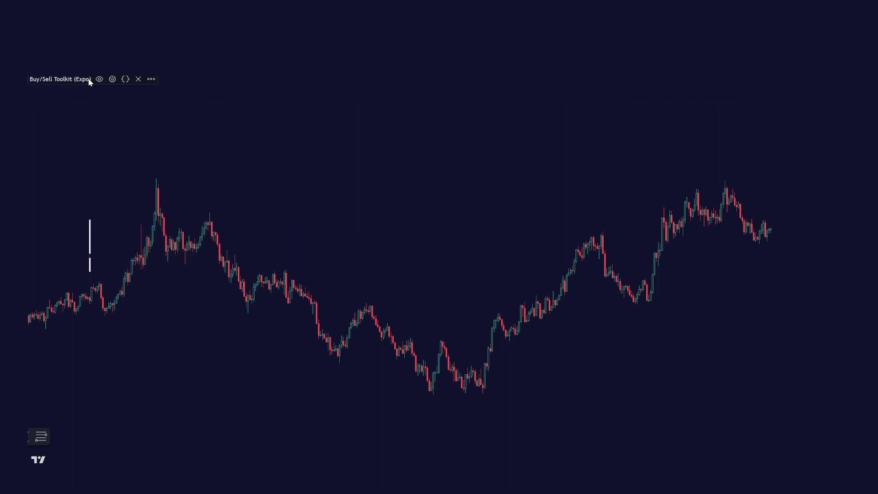
{"action": "left_click", "coordinate": [112, 80]}
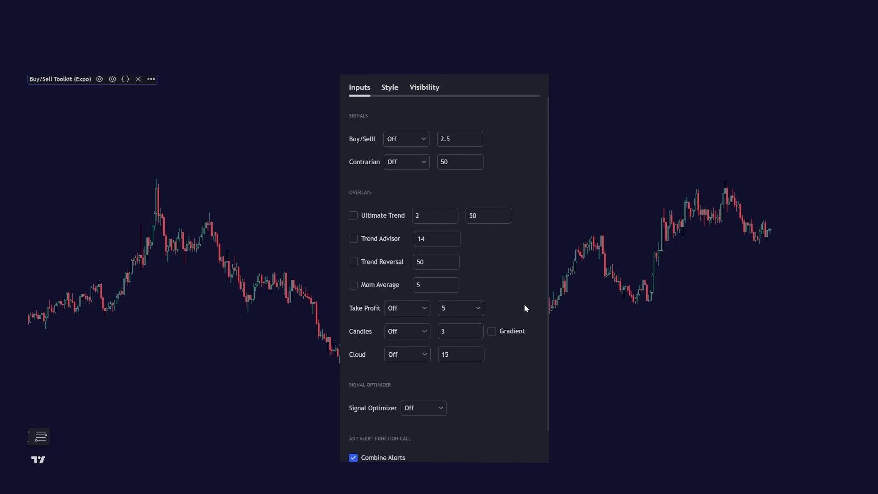
{"action": "scroll", "coordinate": [524, 303], "scroll_direction": "down", "scroll_amount": 2}
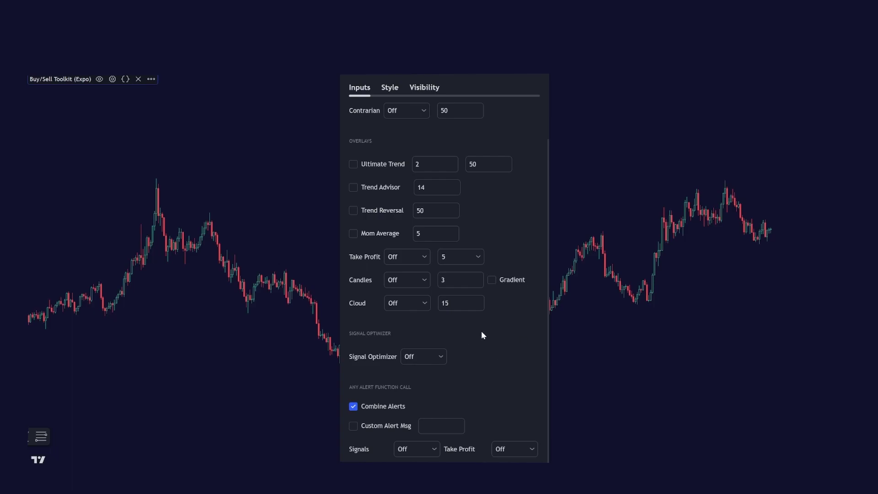
{"action": "scroll", "coordinate": [482, 333], "scroll_direction": "down", "scroll_amount": 1}
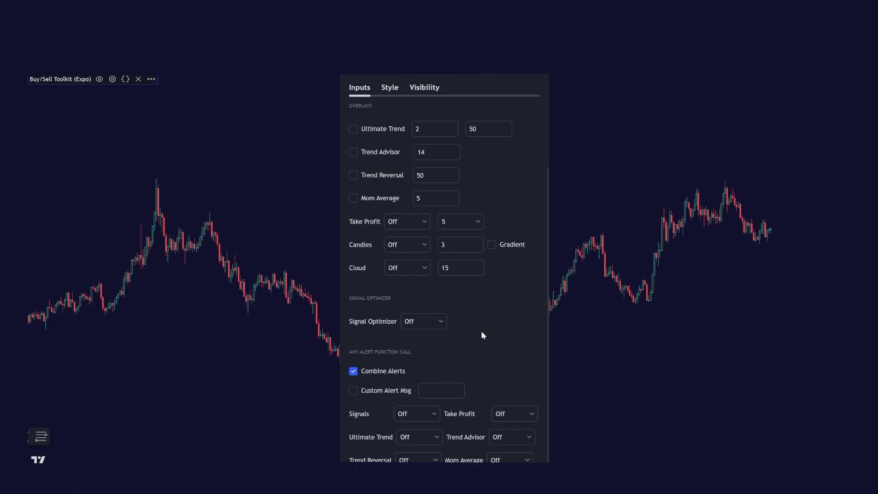
Step: Check the Signal Optimizer choices and leave it set to Off
{"action": "left_click", "coordinate": [442, 322]}
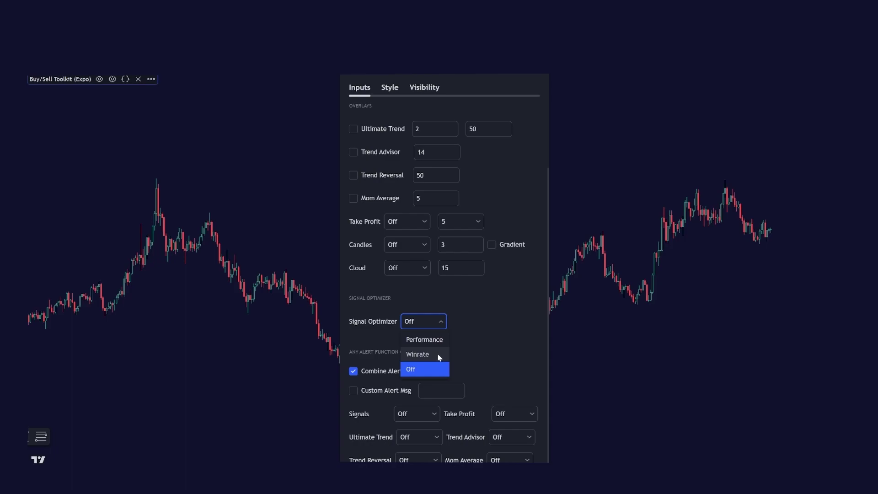
{"action": "left_click", "coordinate": [485, 334]}
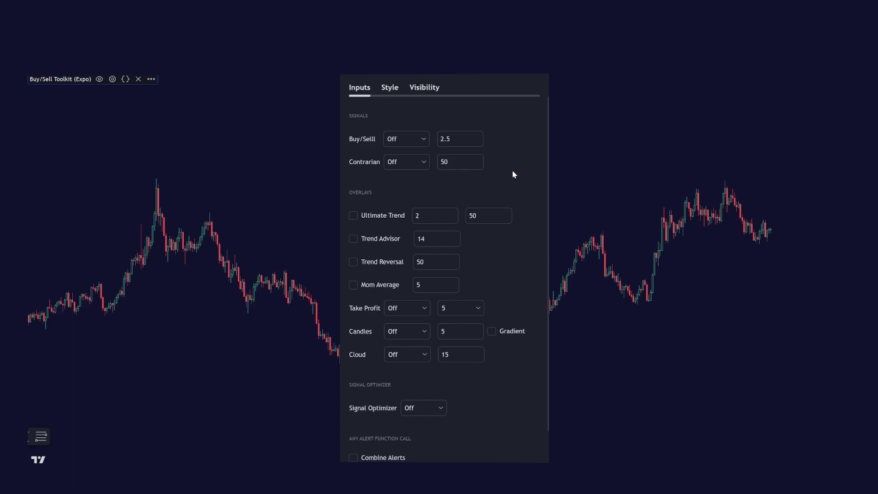
Step: Switch on Buy/Sell signals and Contrarian signals, moving the dialog aside to see the chart
{"action": "left_click", "coordinate": [425, 141]}
{"action": "left_click", "coordinate": [419, 152]}
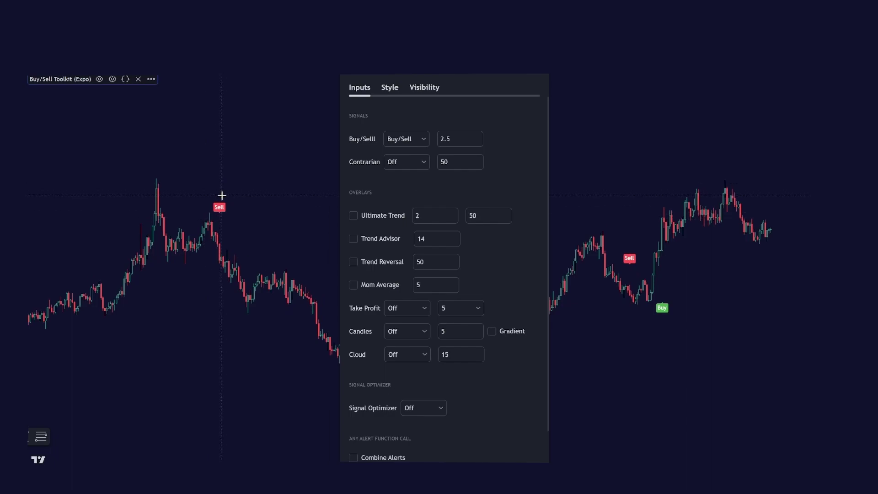
{"action": "left_click_drag", "start_coordinate": [386, 95], "coordinate": [647, 88]}
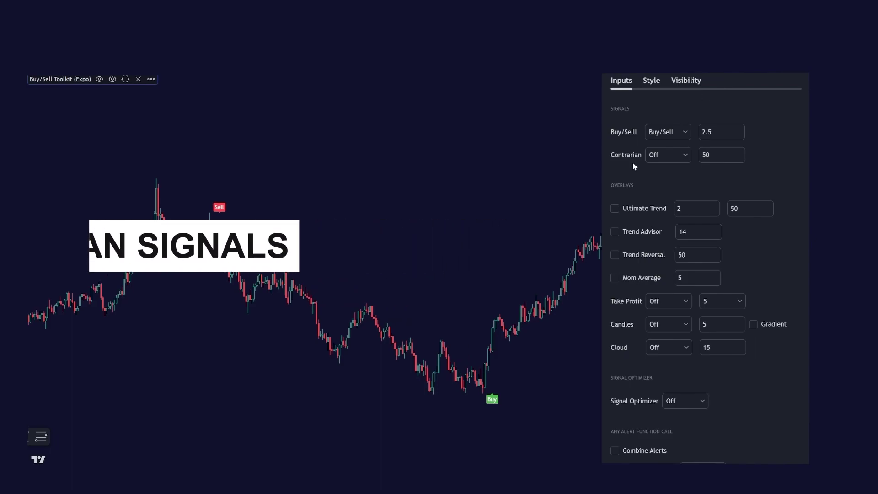
{"action": "left_click", "coordinate": [689, 155]}
{"action": "left_click", "coordinate": [687, 172]}
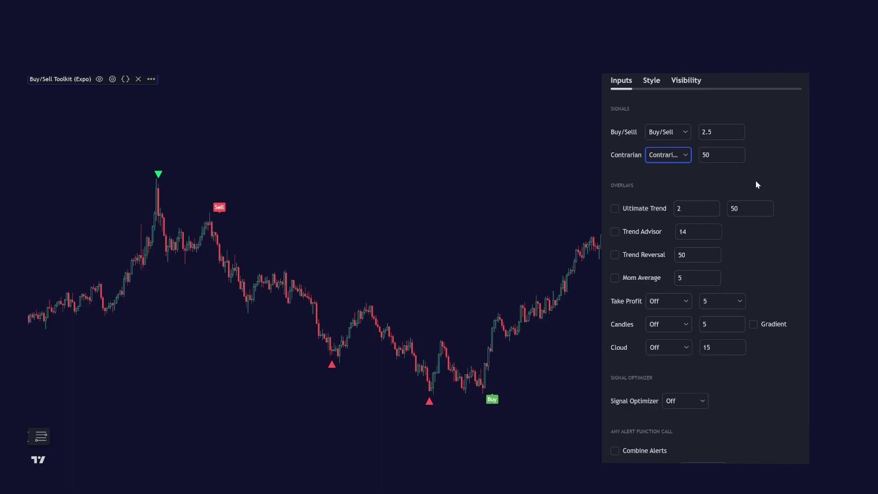
Step: Set the Signal Optimizer to Performance, leaving the Contrarian value at 50
{"action": "key", "text": "Tab"}
{"action": "left_click", "coordinate": [717, 407]}
{"action": "left_click", "coordinate": [703, 401]}
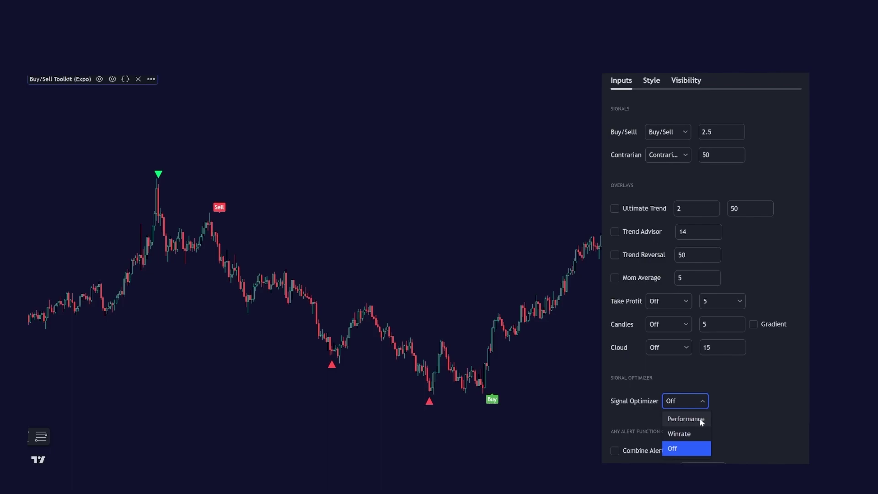
{"action": "left_click", "coordinate": [703, 418]}
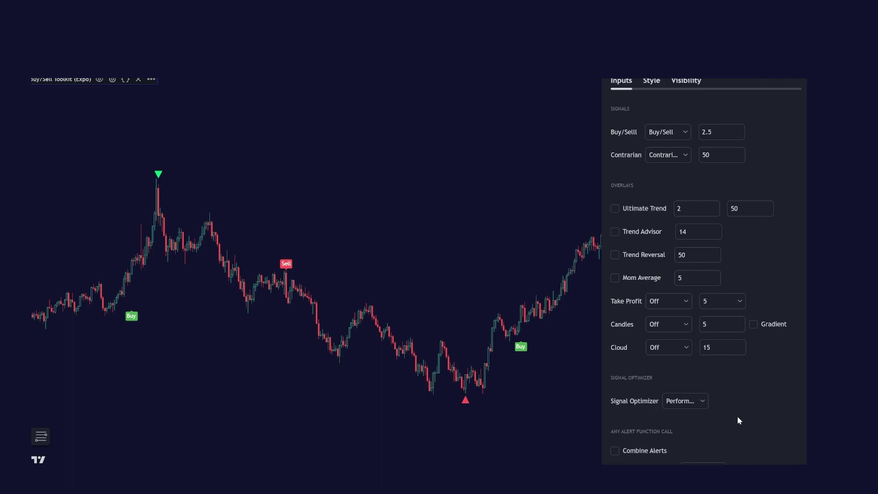
Step: Set the Signal Optimizer to Winrate, then reopen its list to switch it off
{"action": "left_click", "coordinate": [701, 401]}
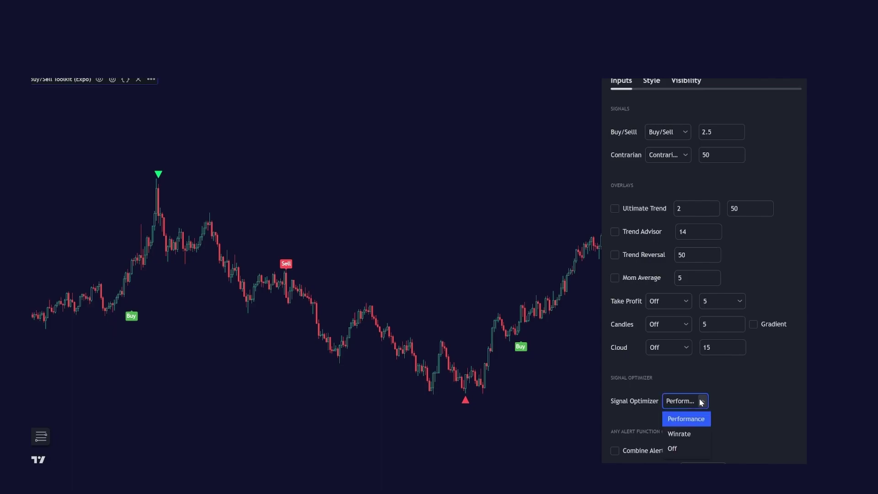
{"action": "left_click", "coordinate": [695, 432]}
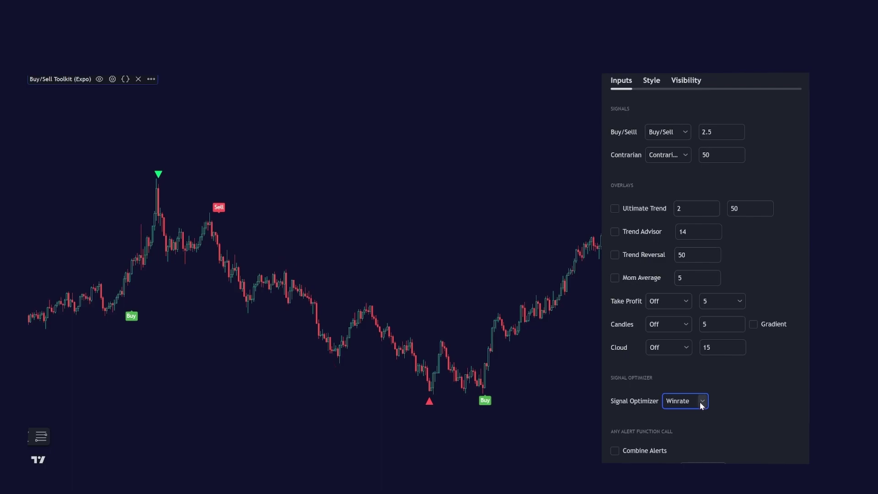
{"action": "left_click", "coordinate": [701, 402]}
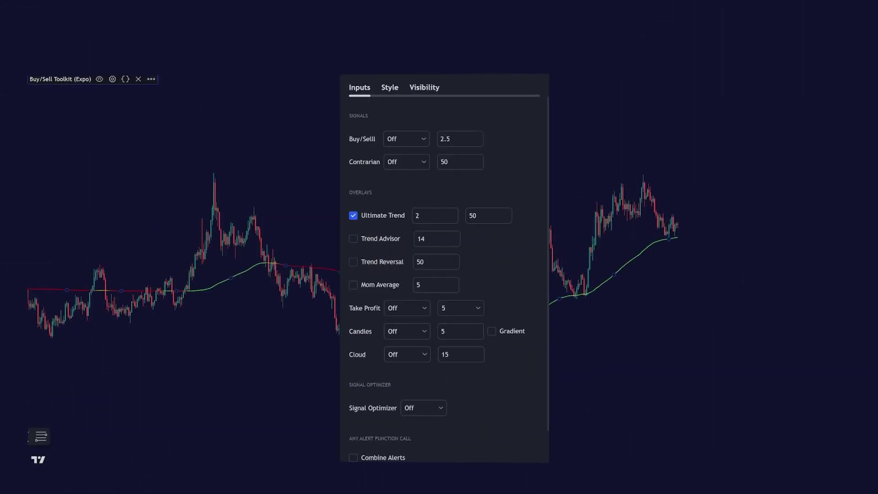
Step: Deselect the indicator and pan the chart across earlier and recent bars
{"action": "left_click", "coordinate": [569, 409]}
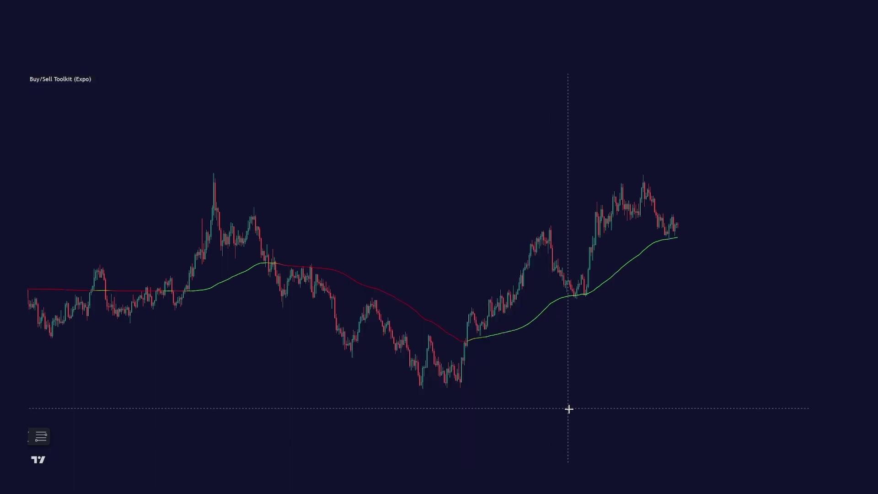
{"action": "left_click_drag", "start_coordinate": [288, 365], "coordinate": [421, 363]}
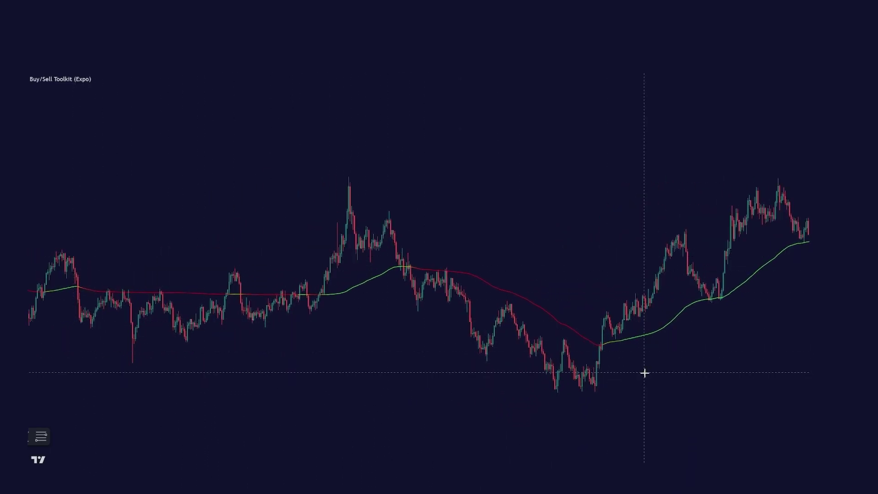
{"action": "left_click_drag", "start_coordinate": [645, 372], "coordinate": [555, 380]}
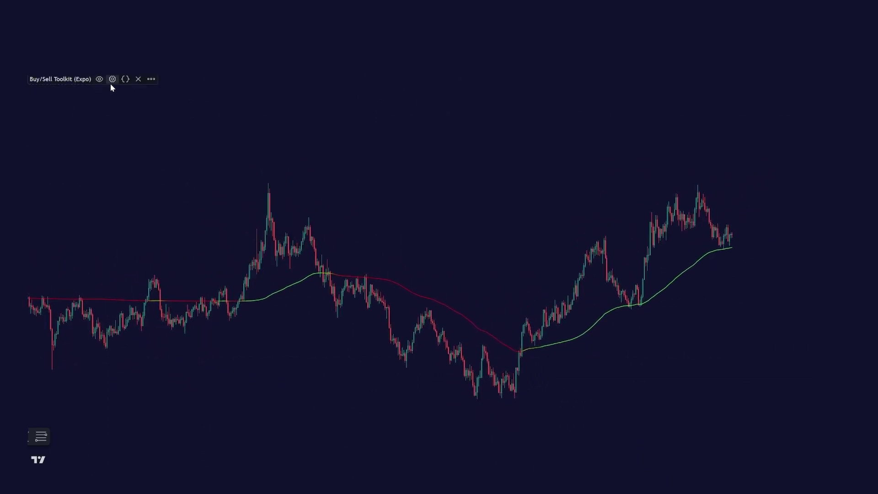
Step: Change the Ultimate Trend first value from 2 to 1 and close the settings
{"action": "left_click", "coordinate": [112, 80]}
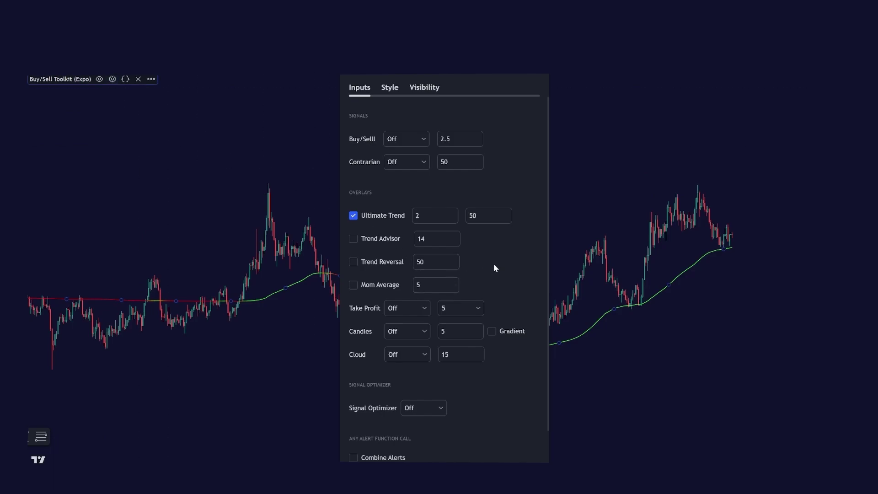
{"action": "left_click", "coordinate": [430, 216]}
{"action": "double_click", "coordinate": [430, 216]}
{"action": "type", "text": "1"}
{"action": "left_click", "coordinate": [483, 220]}
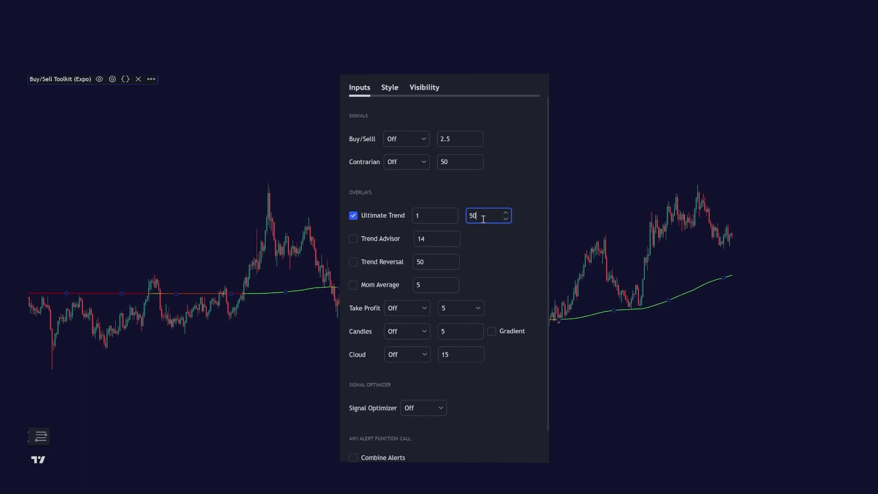
{"action": "key", "text": "Return"}
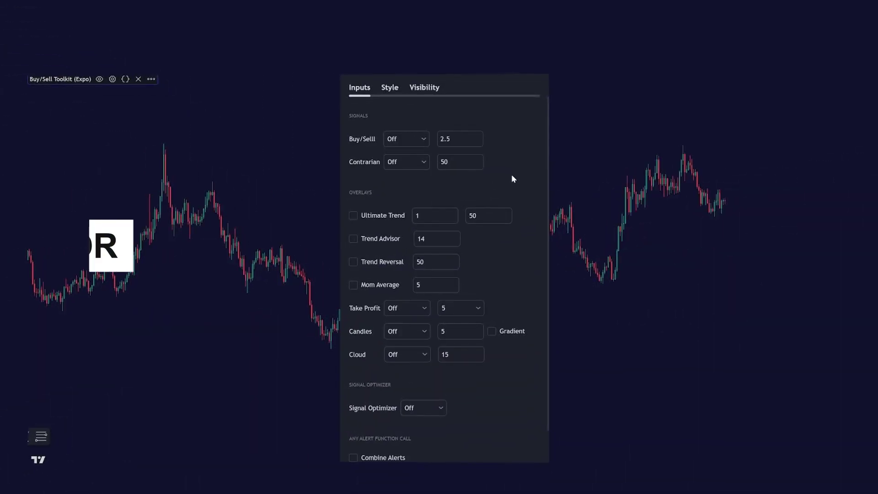
Step: Check the Trend Advisor overlay box
{"action": "left_click", "coordinate": [353, 238]}
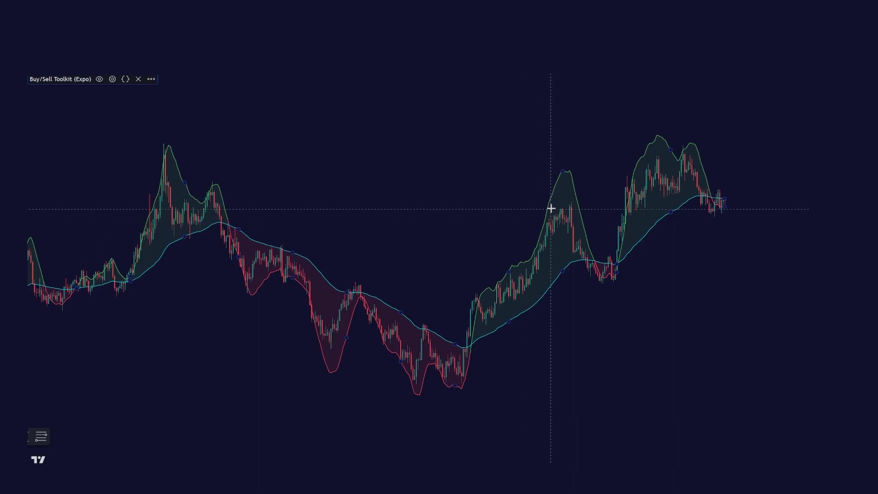
Step: Draw freehand circles and strokes around the price peak, the V-shaped low and the bounce high
{"action": "mouse_move", "coordinate": [573, 162]}
{"action": "left_mouse_down"}
{"action": "mouse_move", "coordinate": [537, 181]}
{"action": "mouse_move", "coordinate": [570, 202]}
{"action": "mouse_move", "coordinate": [574, 162]}
{"action": "left_mouse_up"}
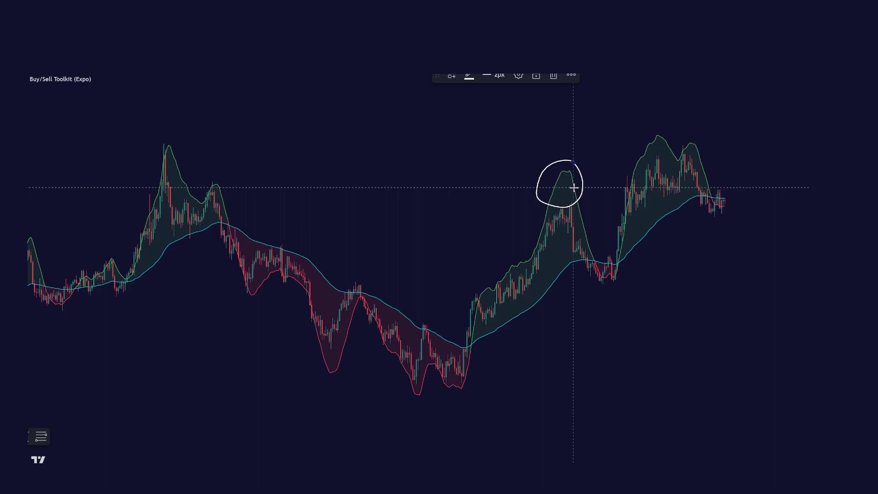
{"action": "left_click_drag", "start_coordinate": [570, 192], "coordinate": [596, 244]}
{"action": "mouse_move", "coordinate": [466, 454]}
{"action": "mouse_move", "coordinate": [331, 351]}
{"action": "left_mouse_down"}
{"action": "mouse_move", "coordinate": [328, 372]}
{"action": "mouse_move", "coordinate": [320, 351]}
{"action": "mouse_move", "coordinate": [337, 358]}
{"action": "mouse_move", "coordinate": [329, 377]}
{"action": "mouse_move", "coordinate": [336, 372]}
{"action": "left_mouse_up"}
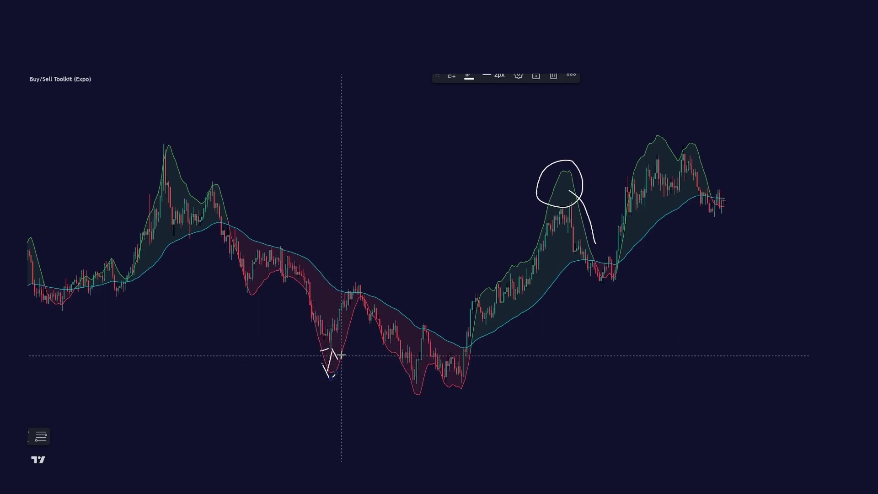
{"action": "mouse_move", "coordinate": [337, 351]}
{"action": "left_mouse_down"}
{"action": "mouse_move", "coordinate": [318, 349]}
{"action": "mouse_move", "coordinate": [313, 378]}
{"action": "mouse_move", "coordinate": [344, 382]}
{"action": "mouse_move", "coordinate": [346, 356]}
{"action": "mouse_move", "coordinate": [328, 347]}
{"action": "mouse_move", "coordinate": [348, 338]}
{"action": "mouse_move", "coordinate": [359, 315]}
{"action": "left_mouse_up"}
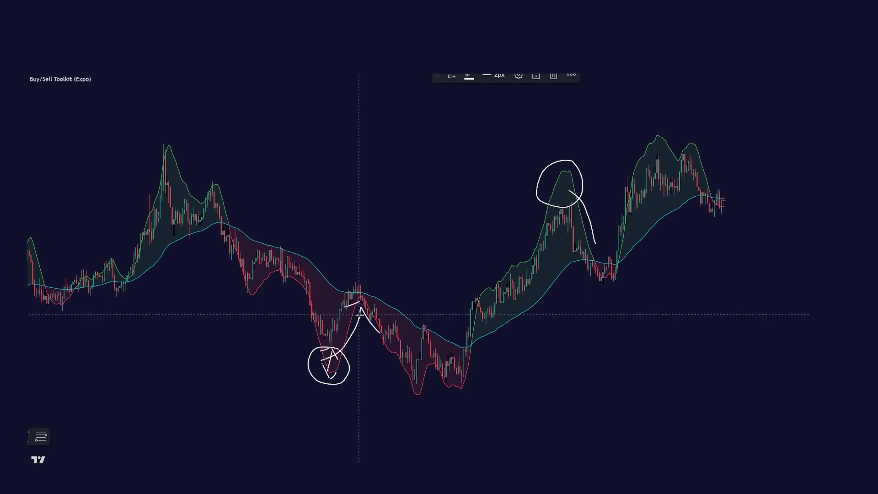
{"action": "mouse_move", "coordinate": [366, 277]}
{"action": "left_mouse_down"}
{"action": "mouse_move", "coordinate": [352, 281]}
{"action": "mouse_move", "coordinate": [352, 298]}
{"action": "mouse_move", "coordinate": [371, 276]}
{"action": "mouse_move", "coordinate": [427, 317]}
{"action": "left_mouse_up"}
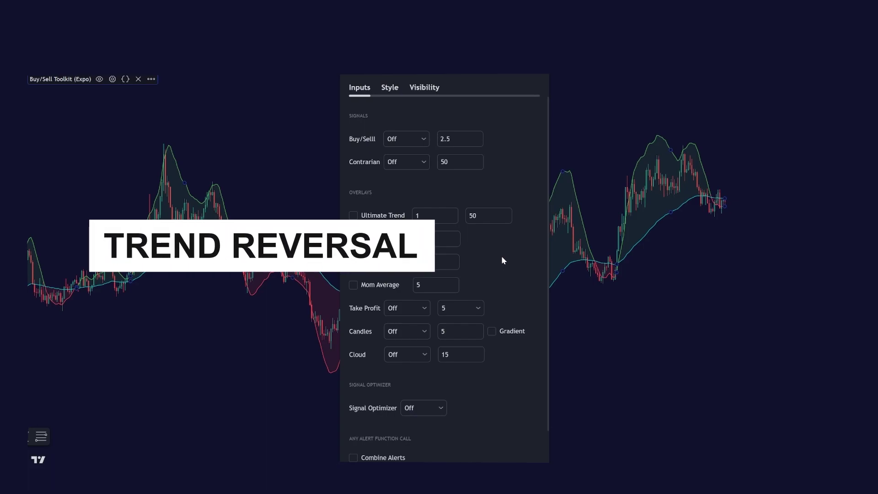
Step: Check the Trend Reversal overlay box
{"action": "left_click", "coordinate": [378, 265]}
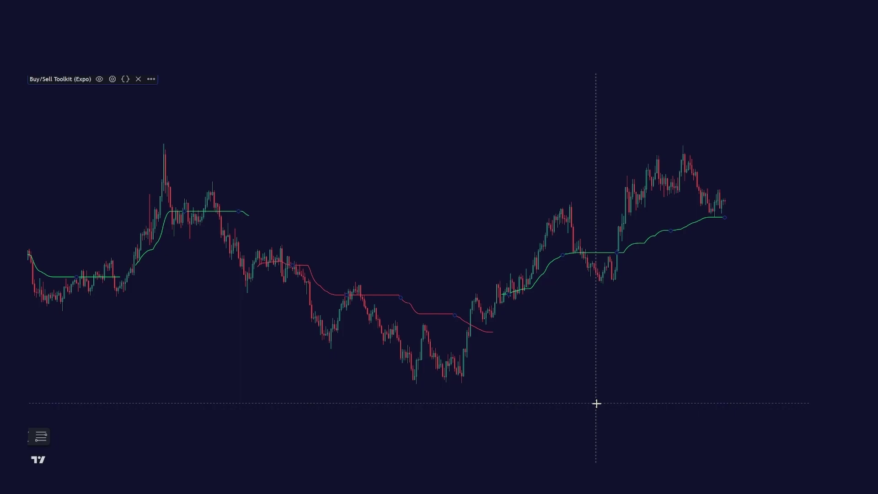
Step: Sketch a loop at the reversal point and an arrow at the later pullback
{"action": "left_click", "coordinate": [47, 151]}
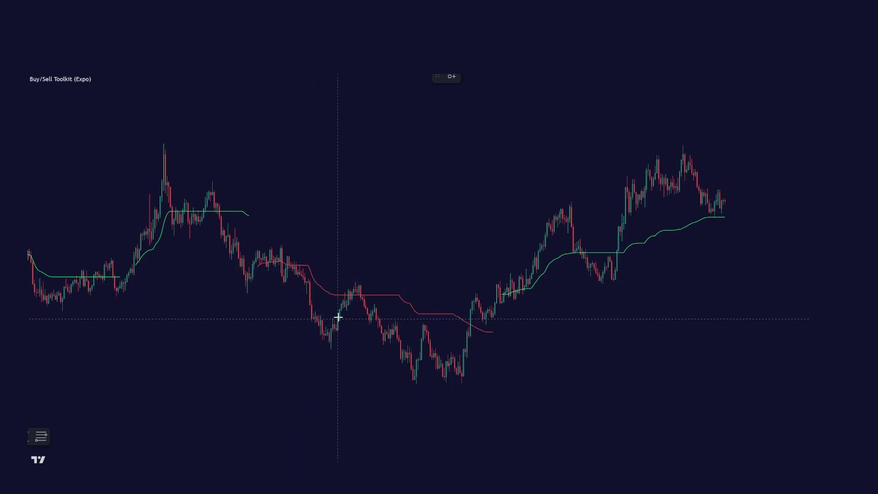
{"action": "mouse_move", "coordinate": [331, 305]}
{"action": "left_mouse_down"}
{"action": "mouse_move", "coordinate": [353, 289]}
{"action": "mouse_move", "coordinate": [372, 288]}
{"action": "mouse_move", "coordinate": [356, 294]}
{"action": "mouse_move", "coordinate": [368, 296]}
{"action": "mouse_move", "coordinate": [365, 288]}
{"action": "mouse_move", "coordinate": [371, 315]}
{"action": "mouse_move", "coordinate": [372, 295]}
{"action": "mouse_move", "coordinate": [355, 288]}
{"action": "mouse_move", "coordinate": [462, 364]}
{"action": "mouse_move", "coordinate": [426, 366]}
{"action": "left_mouse_up"}
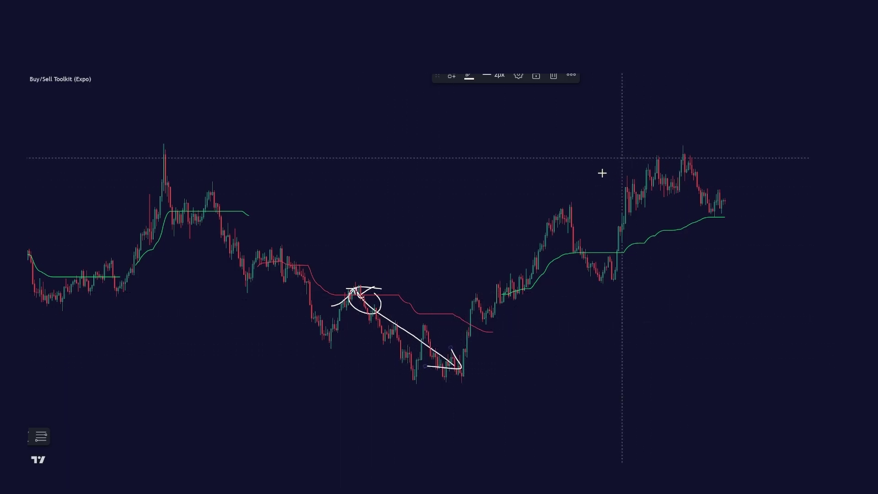
{"action": "mouse_move", "coordinate": [571, 239]}
{"action": "left_mouse_down"}
{"action": "mouse_move", "coordinate": [601, 281]}
{"action": "mouse_move", "coordinate": [604, 271]}
{"action": "mouse_move", "coordinate": [585, 283]}
{"action": "left_mouse_up"}
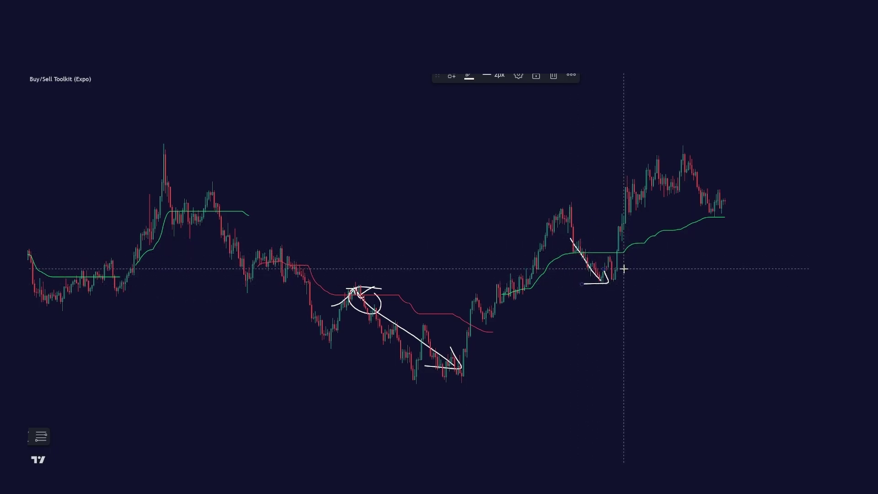
{"action": "mouse_move", "coordinate": [644, 292]}
{"action": "left_mouse_down"}
{"action": "mouse_move", "coordinate": [623, 259]}
{"action": "mouse_move", "coordinate": [612, 260]}
{"action": "mouse_move", "coordinate": [698, 201]}
{"action": "mouse_move", "coordinate": [690, 202]}
{"action": "mouse_move", "coordinate": [697, 224]}
{"action": "left_mouse_up"}
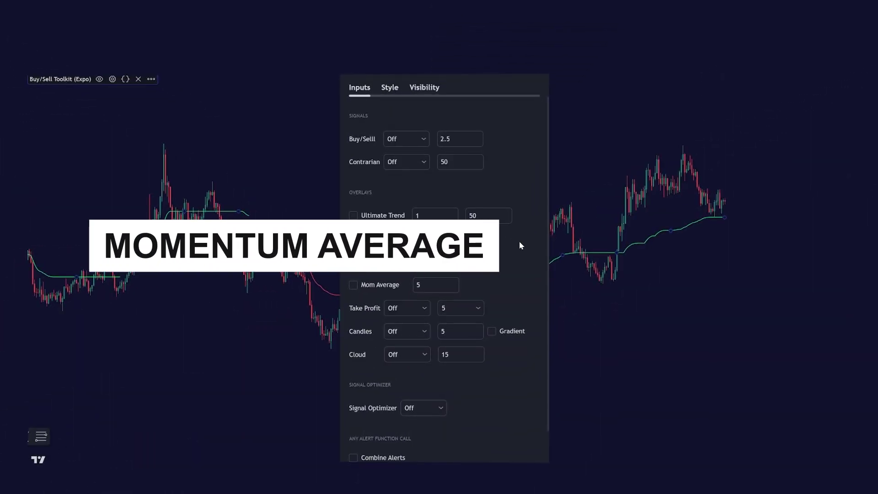
Step: Turn on the dotted Mom Average overlay at 5 in place of Trend Reversal
{"action": "left_click", "coordinate": [366, 284]}
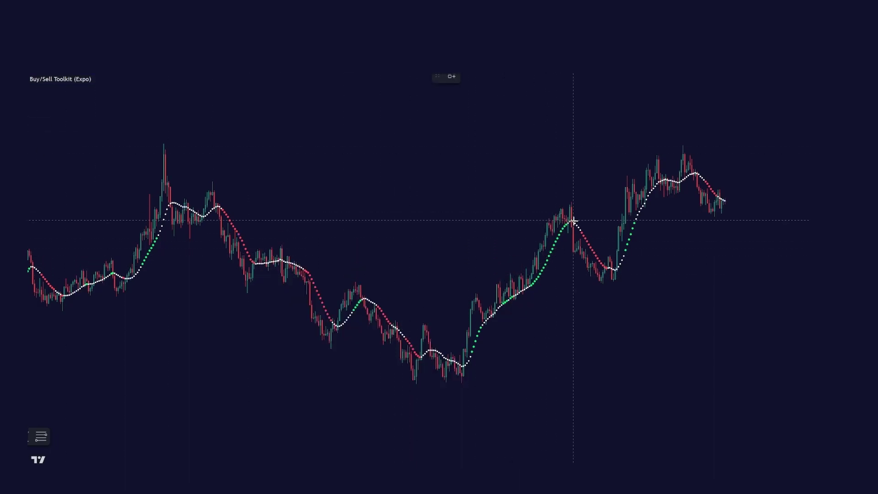
{"action": "mouse_move", "coordinate": [573, 215]}
{"action": "left_mouse_down"}
{"action": "mouse_move", "coordinate": [527, 239]}
{"action": "mouse_move", "coordinate": [513, 279]}
{"action": "mouse_move", "coordinate": [523, 298]}
{"action": "mouse_move", "coordinate": [550, 279]}
{"action": "mouse_move", "coordinate": [571, 214]}
{"action": "left_mouse_up"}
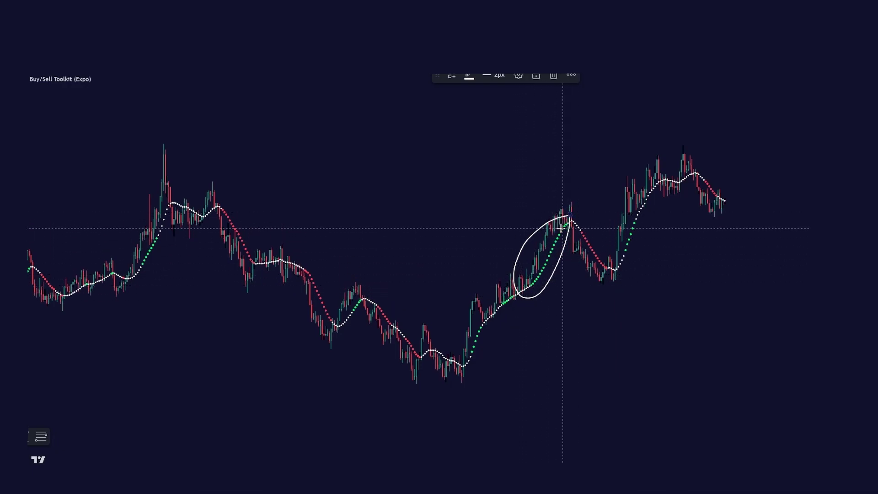
{"action": "mouse_move", "coordinate": [539, 221]}
{"action": "left_mouse_down"}
{"action": "mouse_move", "coordinate": [549, 199]}
{"action": "mouse_move", "coordinate": [575, 203]}
{"action": "mouse_move", "coordinate": [596, 233]}
{"action": "left_mouse_up"}
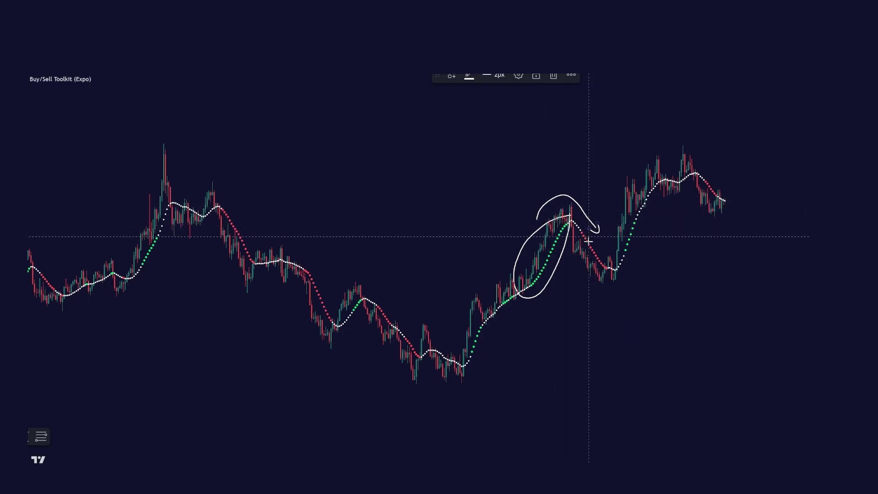
{"action": "mouse_move", "coordinate": [588, 344]}
{"action": "left_mouse_down"}
{"action": "mouse_move", "coordinate": [600, 249]}
{"action": "mouse_move", "coordinate": [594, 234]}
{"action": "mouse_move", "coordinate": [580, 237]}
{"action": "mouse_move", "coordinate": [574, 264]}
{"action": "mouse_move", "coordinate": [592, 283]}
{"action": "mouse_move", "coordinate": [600, 256]}
{"action": "mouse_move", "coordinate": [595, 239]}
{"action": "mouse_move", "coordinate": [583, 277]}
{"action": "mouse_move", "coordinate": [597, 304]}
{"action": "mouse_move", "coordinate": [642, 274]}
{"action": "mouse_move", "coordinate": [668, 221]}
{"action": "mouse_move", "coordinate": [648, 216]}
{"action": "mouse_move", "coordinate": [669, 214]}
{"action": "mouse_move", "coordinate": [673, 231]}
{"action": "left_mouse_up"}
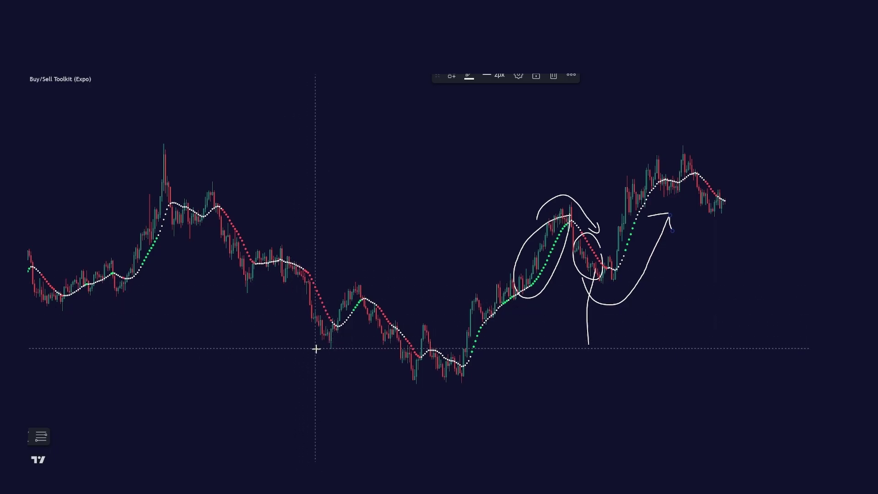
{"action": "mouse_move", "coordinate": [303, 288]}
{"action": "left_mouse_down"}
{"action": "mouse_move", "coordinate": [300, 314]}
{"action": "mouse_move", "coordinate": [336, 326]}
{"action": "mouse_move", "coordinate": [348, 291]}
{"action": "mouse_move", "coordinate": [365, 295]}
{"action": "mouse_move", "coordinate": [376, 313]}
{"action": "left_mouse_up"}
{"action": "mouse_move", "coordinate": [222, 218]}
{"action": "left_mouse_down"}
{"action": "mouse_move", "coordinate": [224, 260]}
{"action": "mouse_move", "coordinate": [269, 258]}
{"action": "left_mouse_up"}
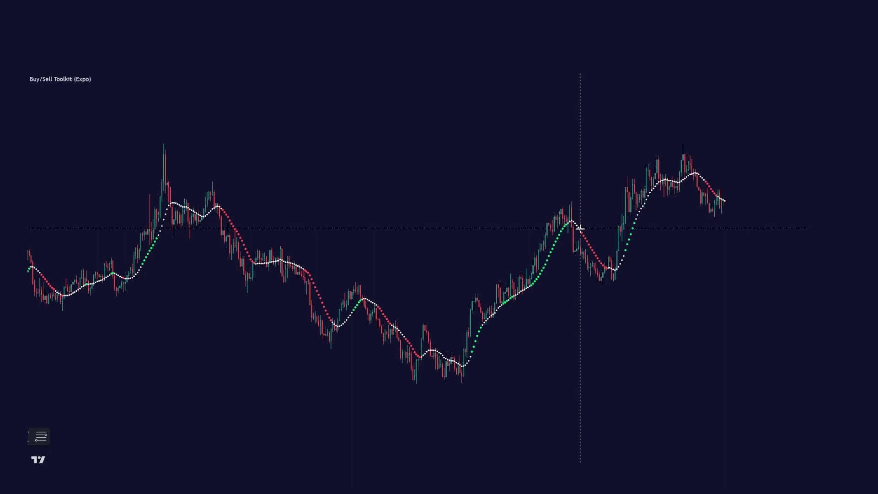
Step: Draw a brush arrow along the rising green dots up to the peak
{"action": "left_click_drag", "start_coordinate": [527, 277], "coordinate": [564, 214]}
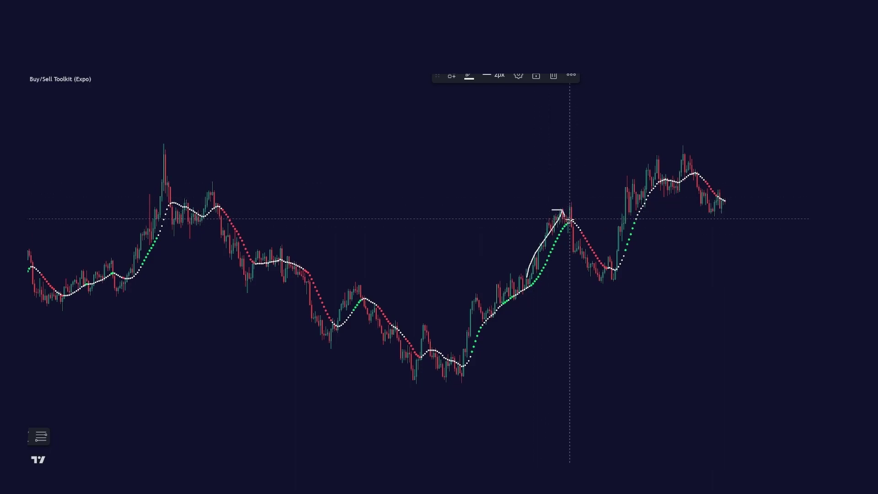
{"action": "left_click_drag", "start_coordinate": [563, 210], "coordinate": [568, 217]}
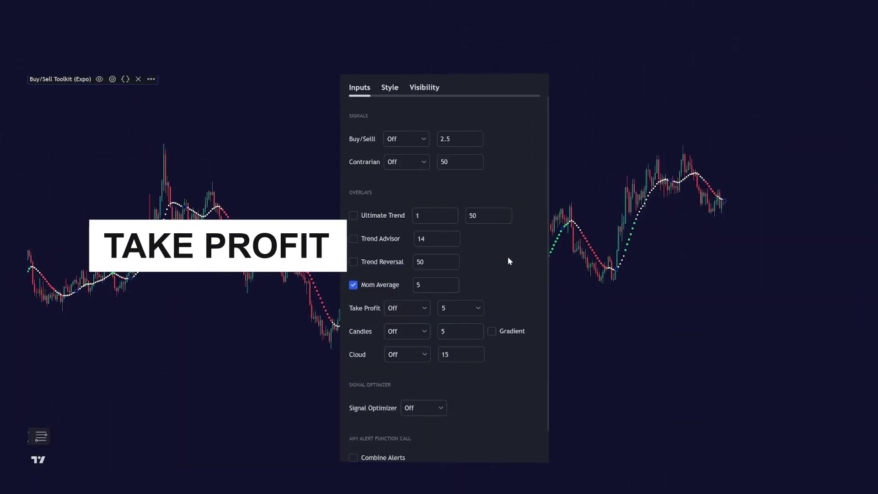
Step: Set the Take Profit dropdown to Take Profit at level 5 and close the settings
{"action": "left_click", "coordinate": [423, 308]}
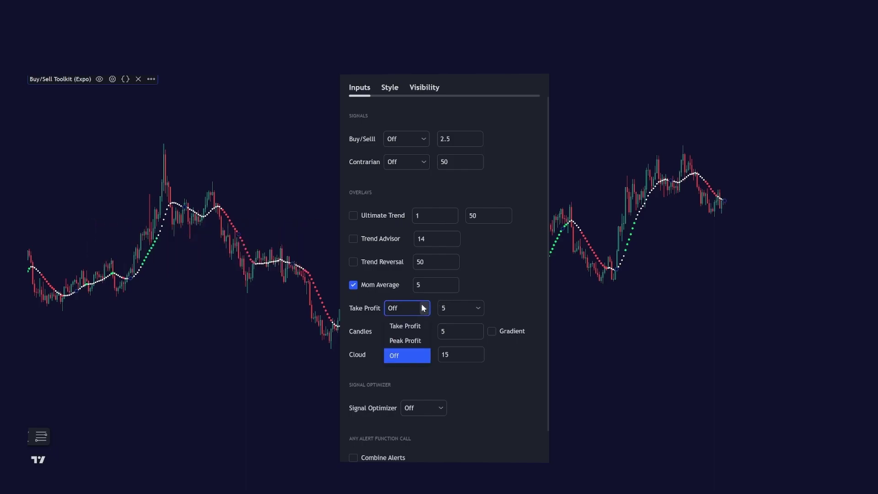
{"action": "left_click", "coordinate": [414, 325]}
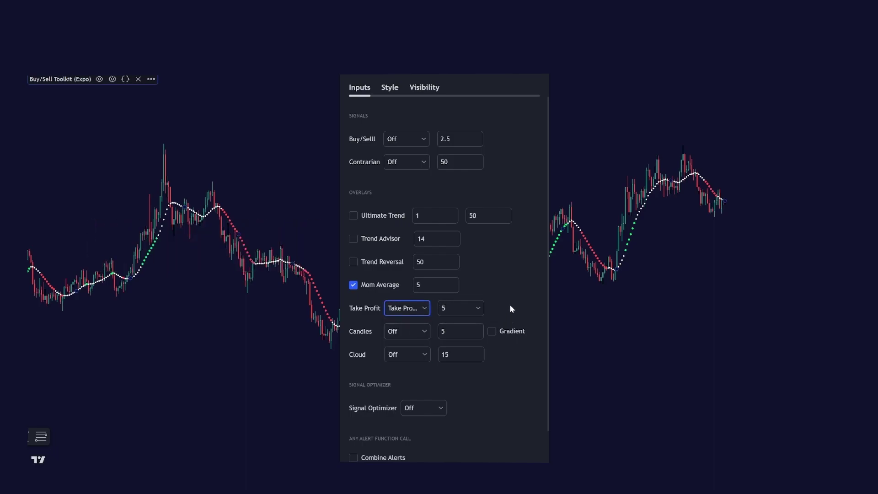
{"action": "left_click", "coordinate": [468, 308]}
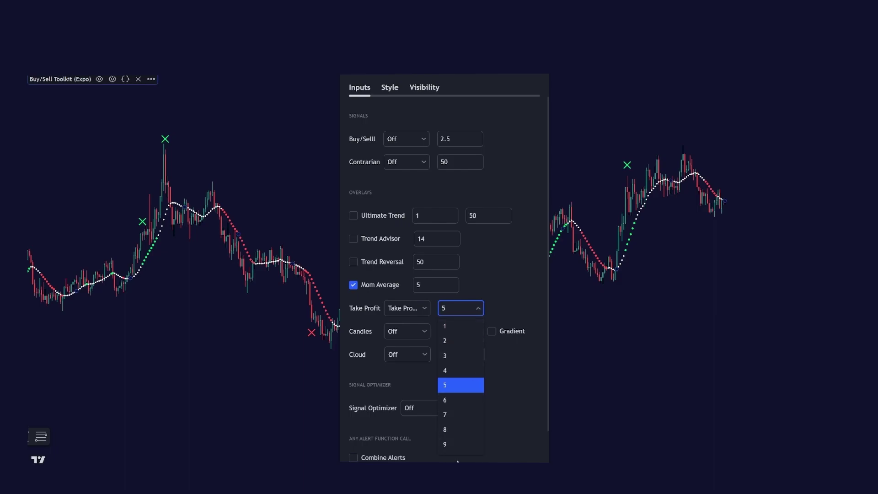
{"action": "left_click", "coordinate": [511, 384]}
{"action": "left_click", "coordinate": [555, 302]}
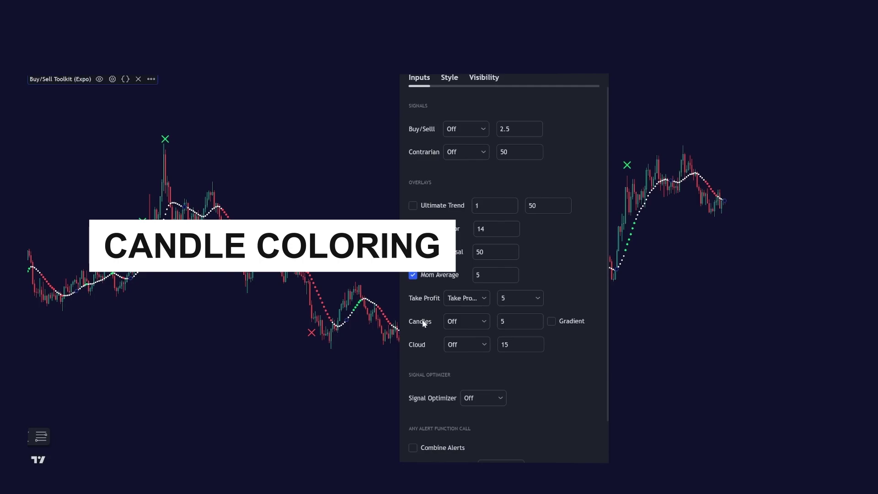
Step: Colour candles by Ultimate Trend and move the settings panel to the chart's left side
{"action": "left_click", "coordinate": [463, 321]}
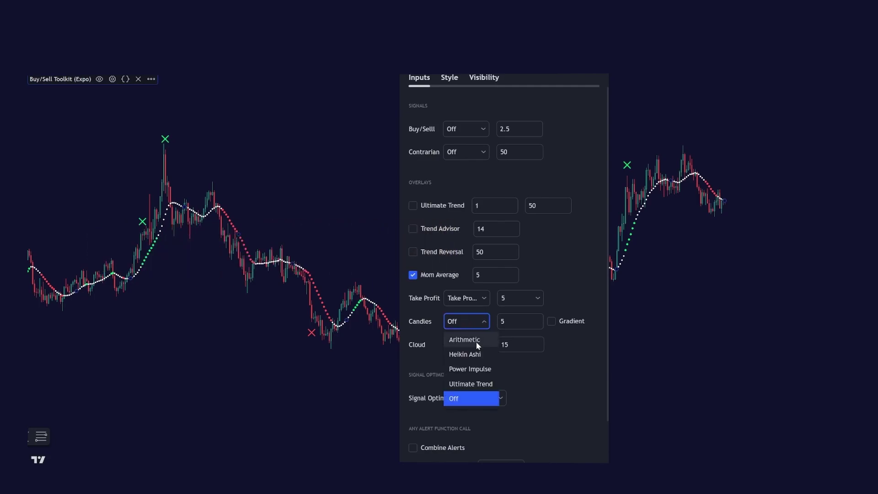
{"action": "left_click", "coordinate": [472, 384]}
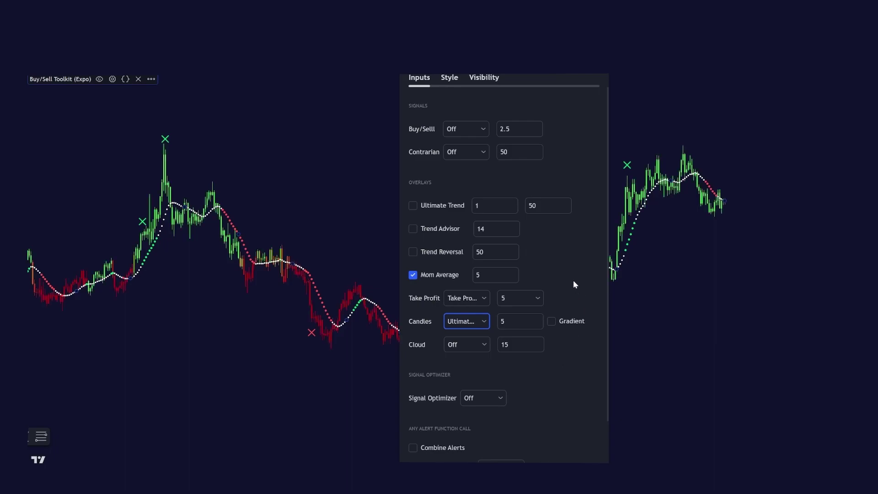
{"action": "left_click_drag", "start_coordinate": [512, 60], "coordinate": [768, 74]}
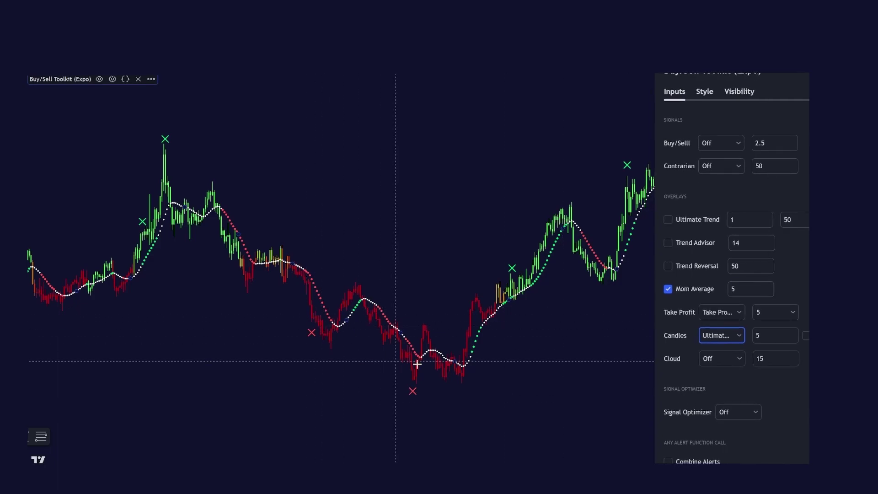
{"action": "left_click_drag", "start_coordinate": [731, 70], "coordinate": [284, 70]}
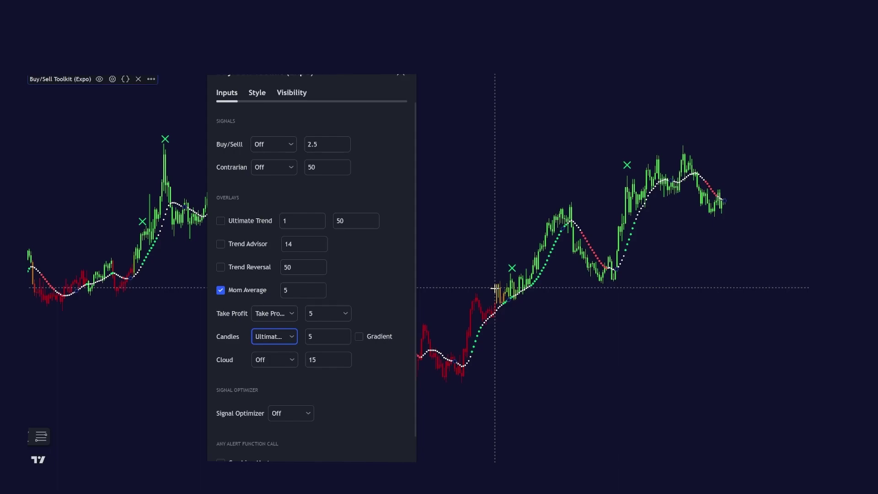
{"action": "left_click", "coordinate": [281, 337]}
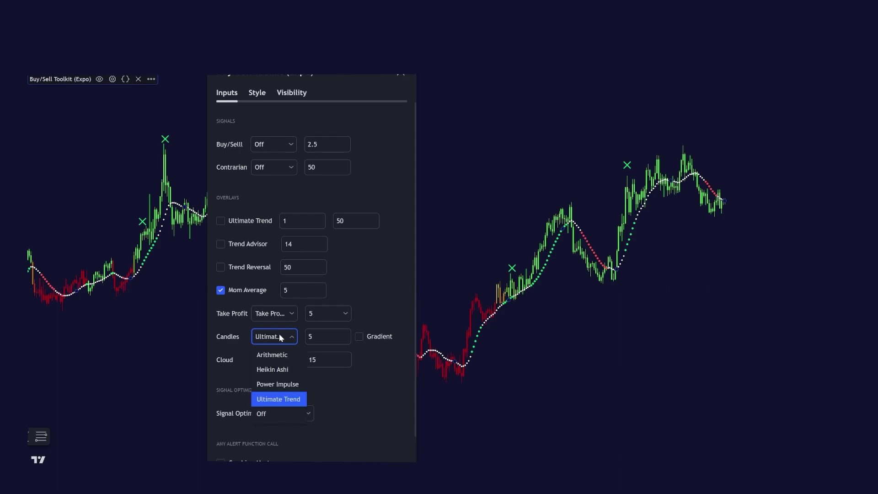
Step: Change the Candles colouring to Arithmetic and close the indicator settings
{"action": "left_click", "coordinate": [283, 350]}
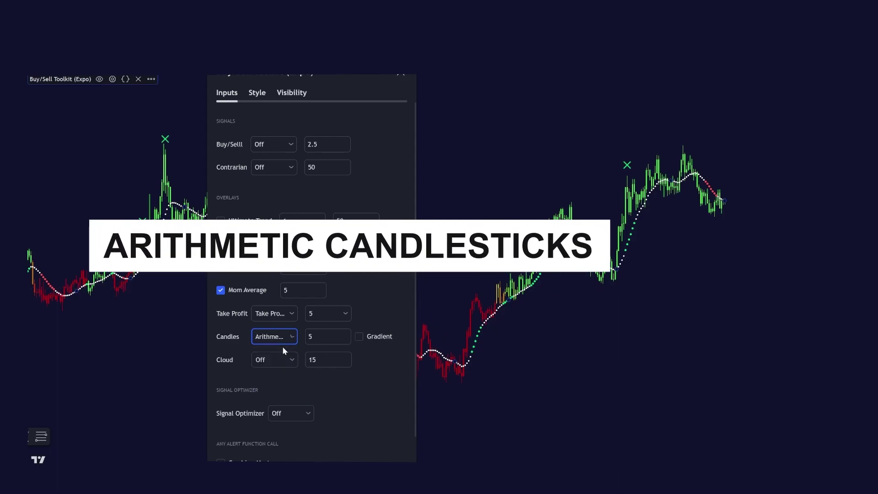
{"action": "left_click", "coordinate": [402, 74]}
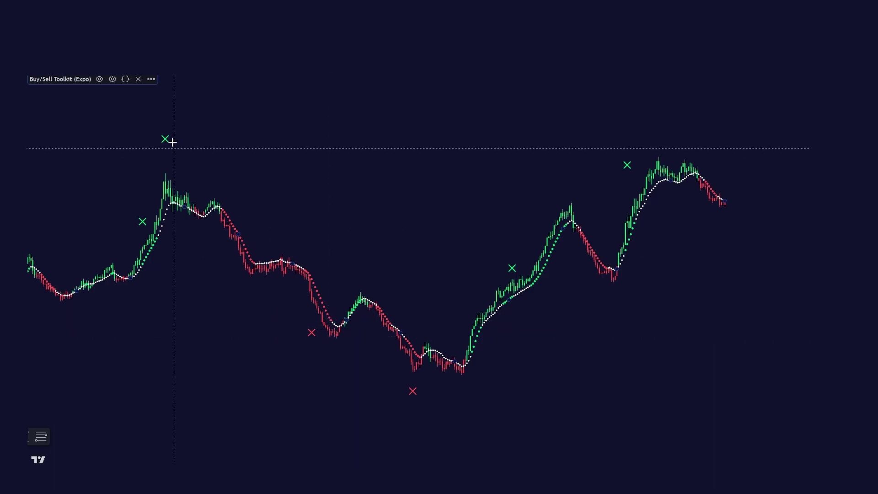
Step: Set the indicator's Cloud option to Reversal Cloud, length 15
{"action": "left_click", "coordinate": [113, 79]}
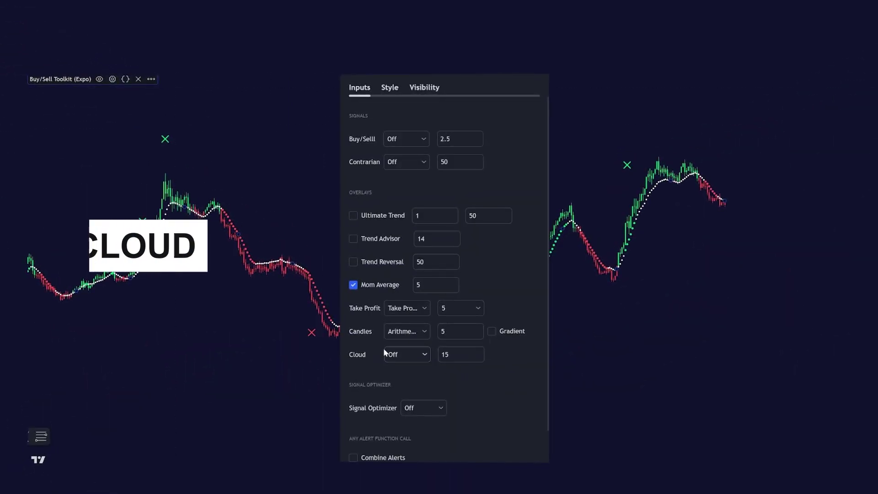
{"action": "left_click", "coordinate": [420, 357]}
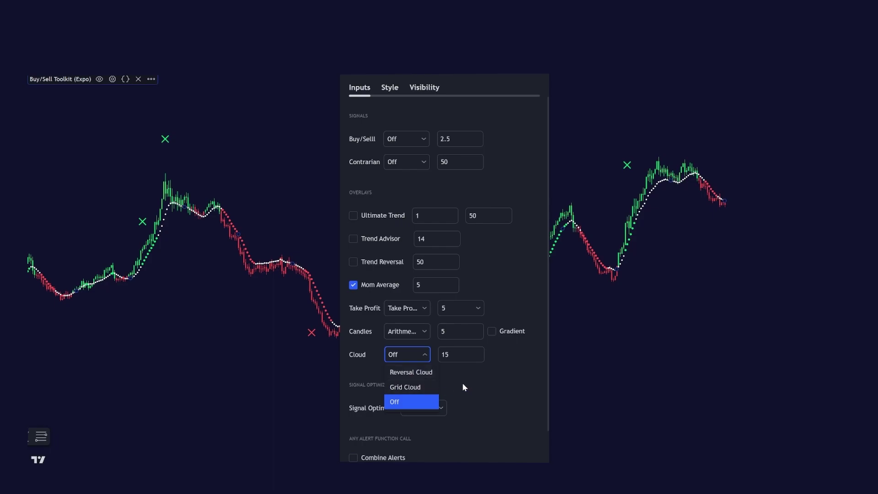
{"action": "left_click", "coordinate": [432, 374]}
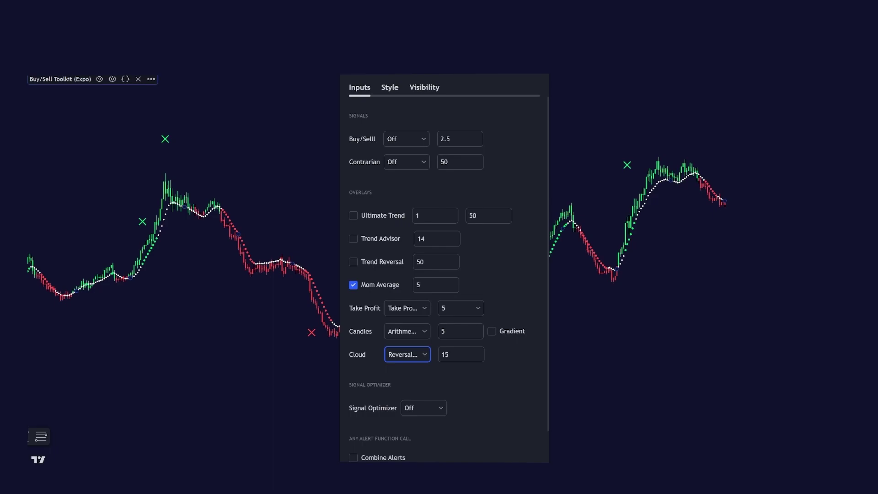